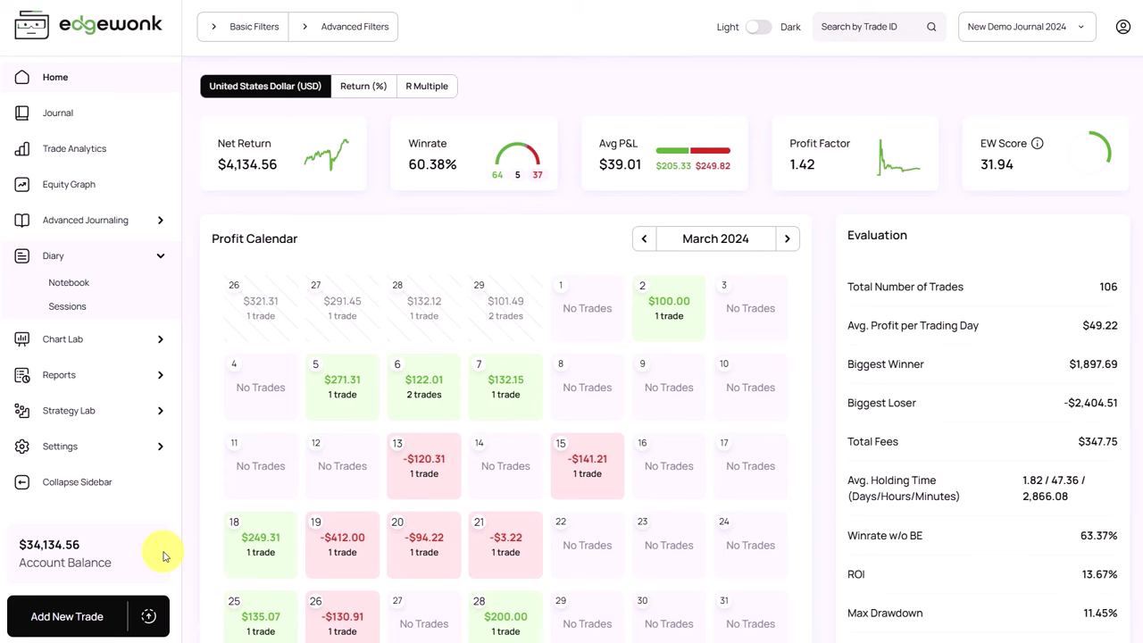
Open the Import Trades settings next to Add New Trade on the dashboard.
click(155, 621)
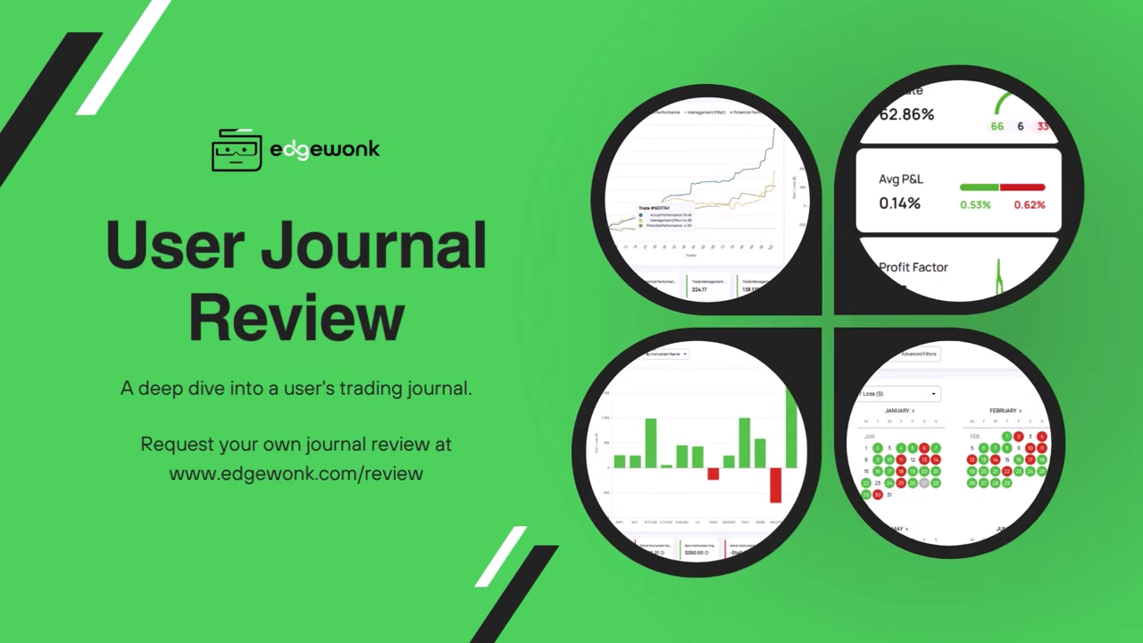
scroll(571, 357, down, 10)
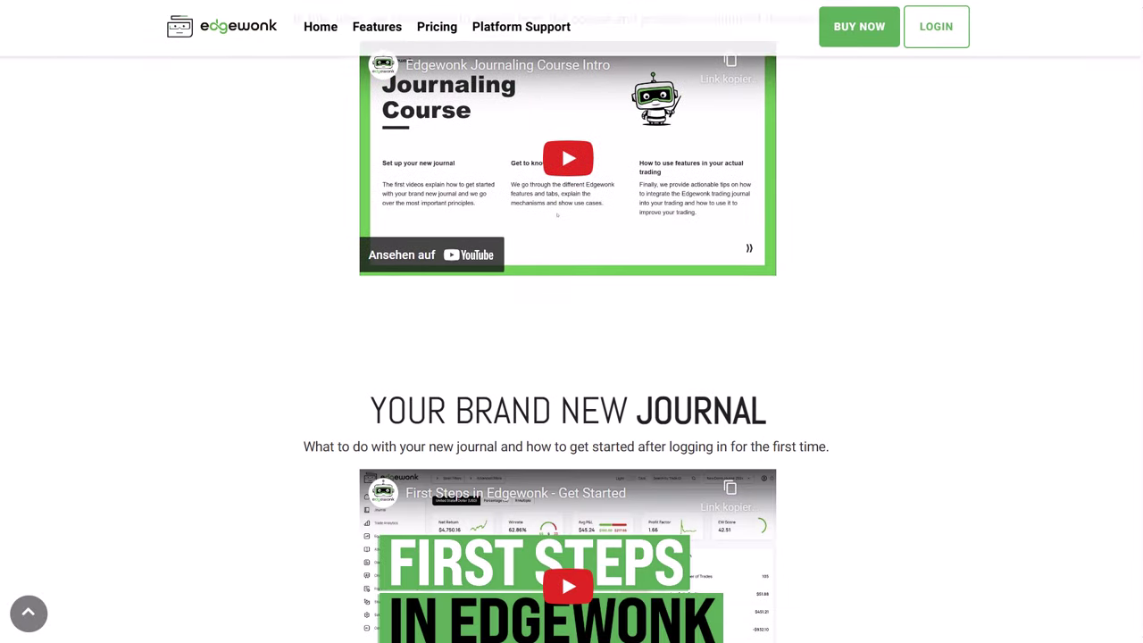
scroll(571, 357, down, 6)
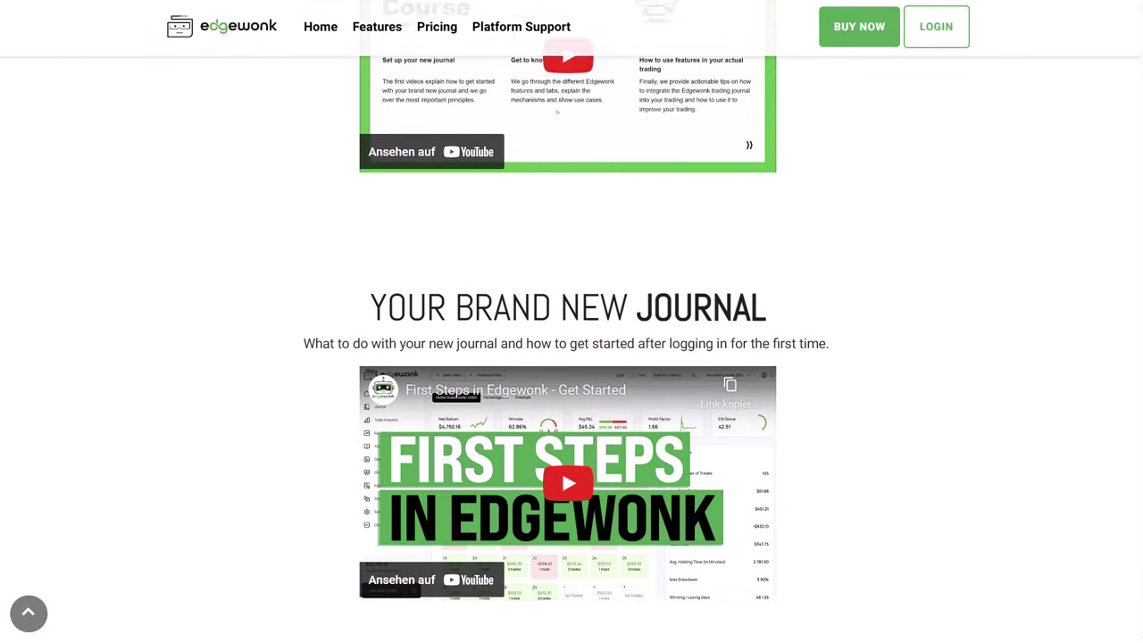
scroll(571, 357, down, 6)
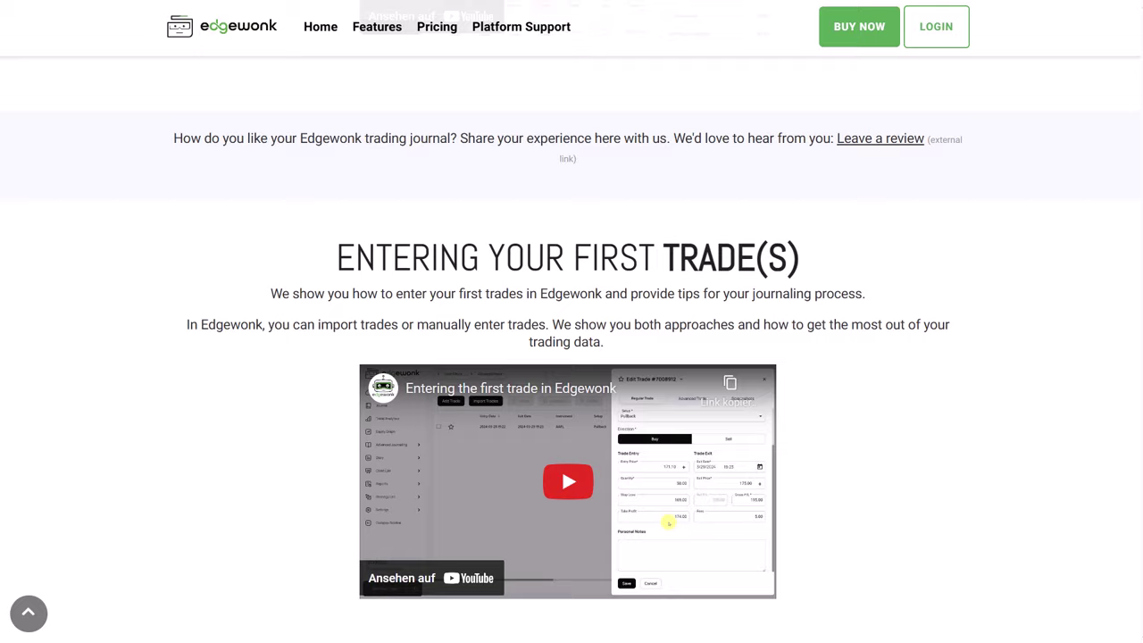
scroll(572, 357, down, 1)
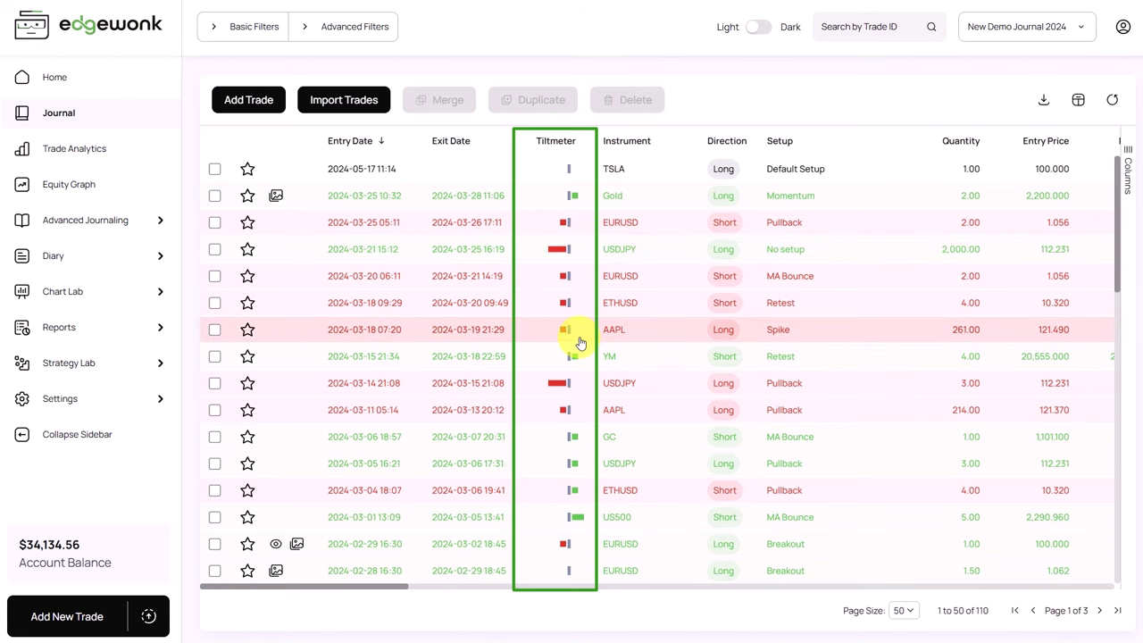
Scroll down through the Journal trade table.
scroll(580, 344, down, 5)
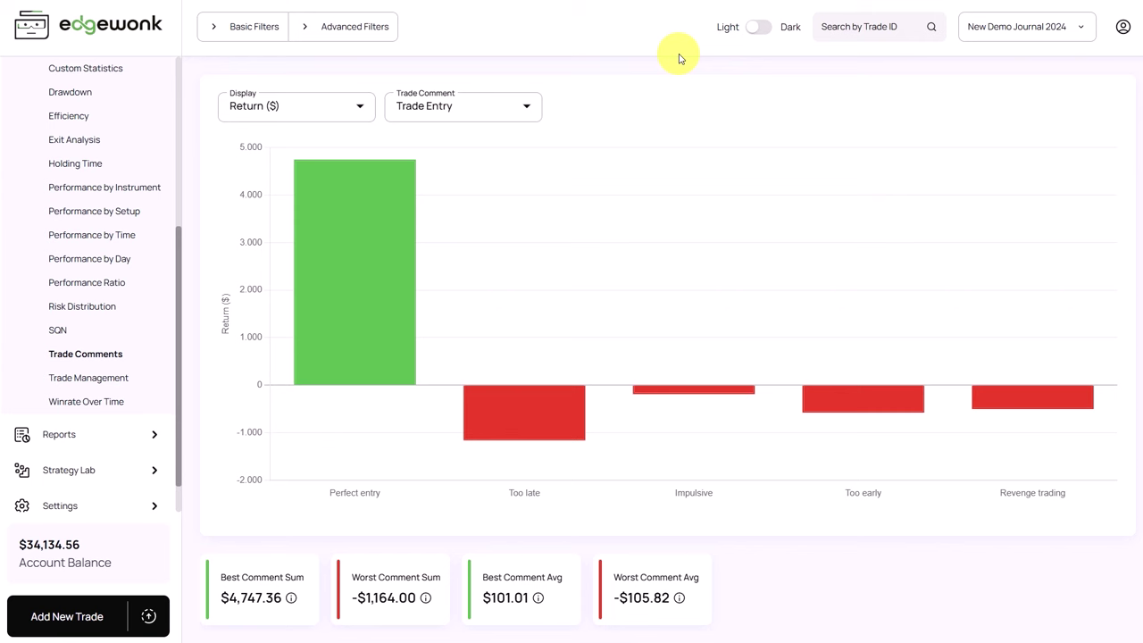
Switch the Trade Comments report to show returns grouped by Trade Exit comments.
scroll(71, 161, up, 1)
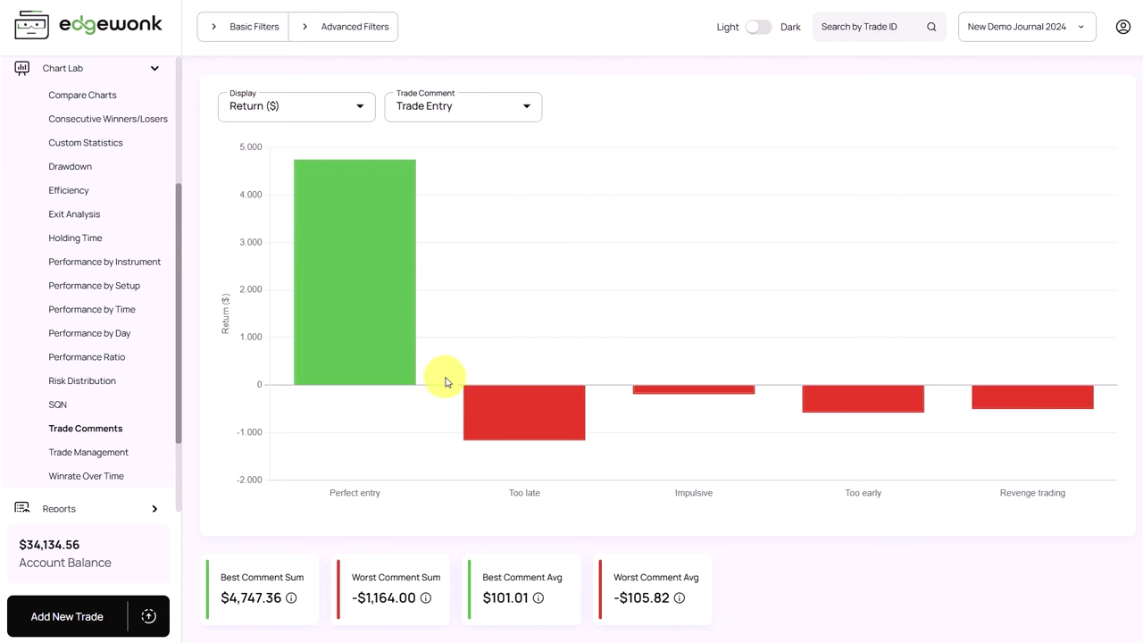
click(458, 110)
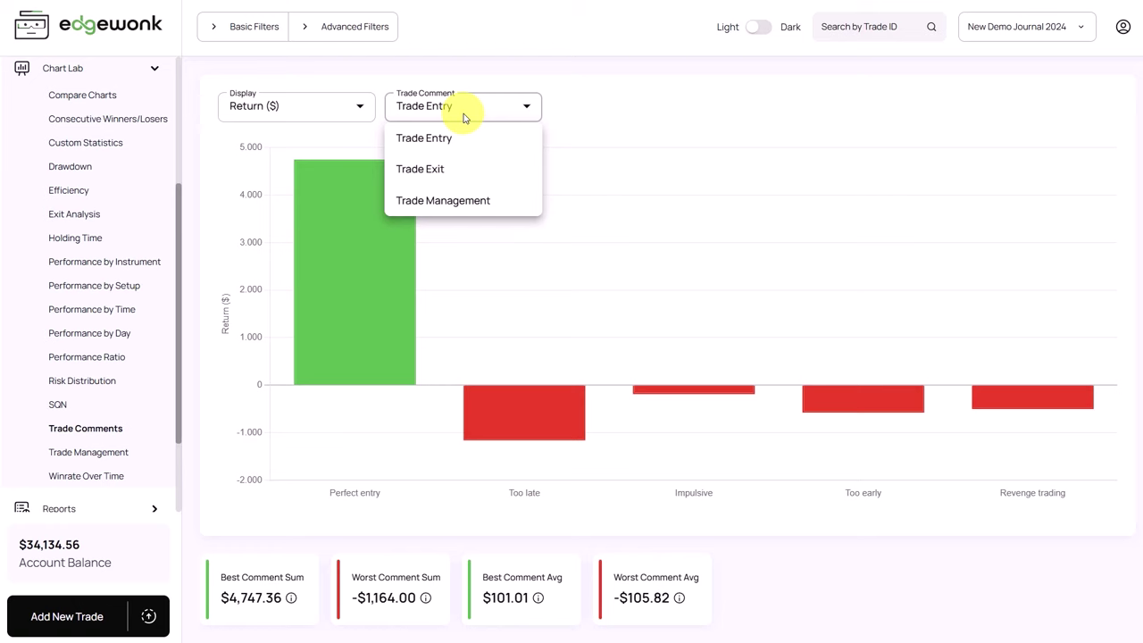
click(467, 168)
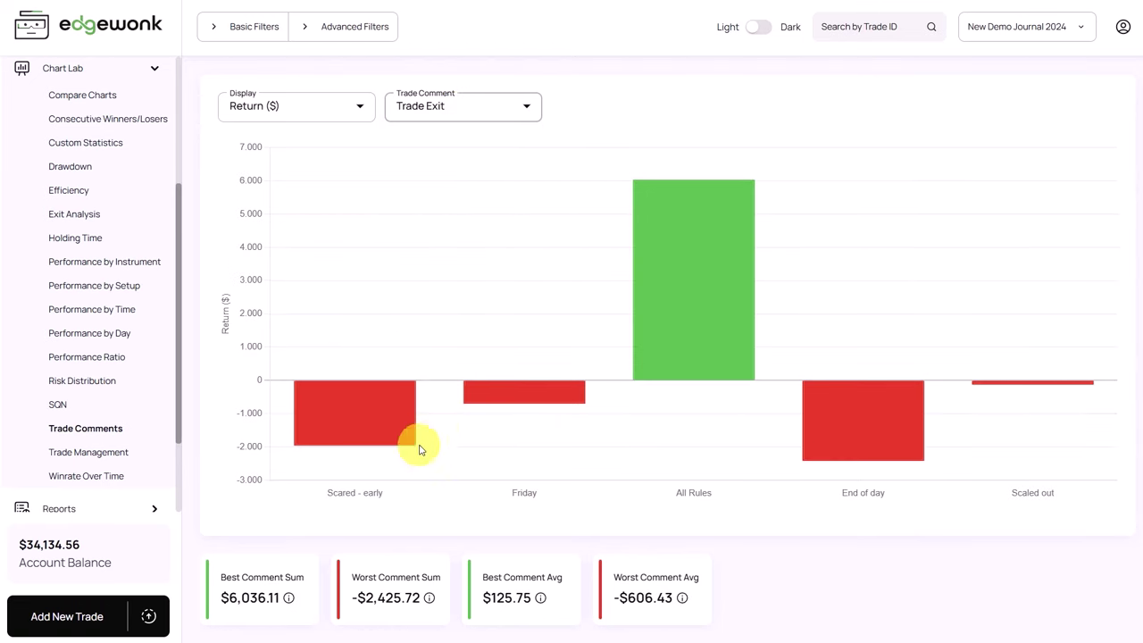
mouse_move(397, 416)
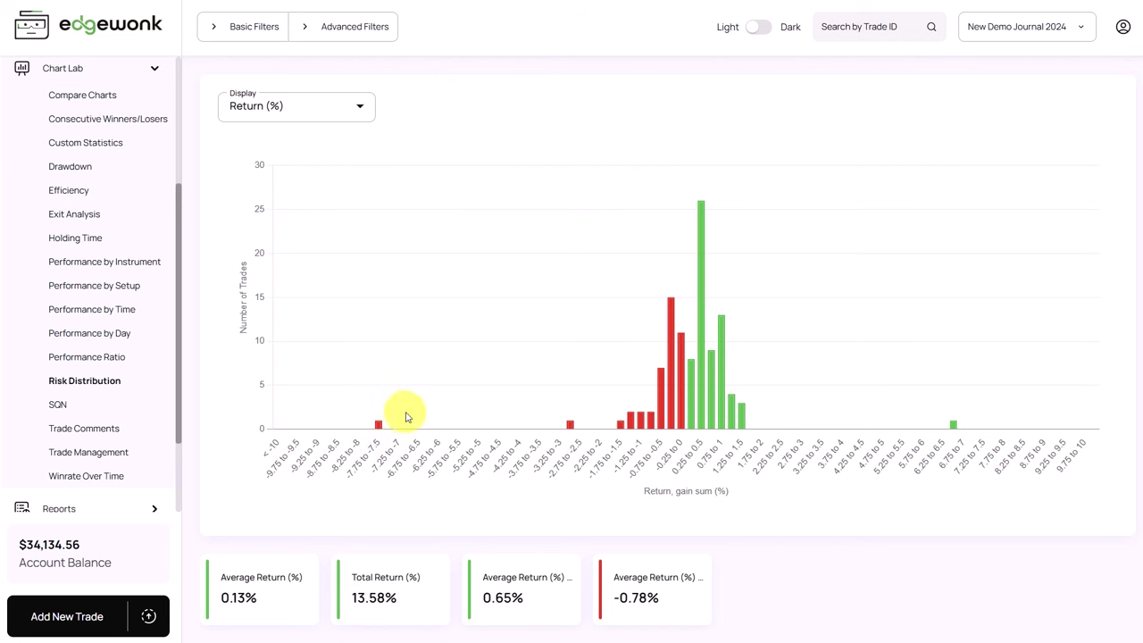
Open the Exit Analysis report in Chart Lab.
click(74, 214)
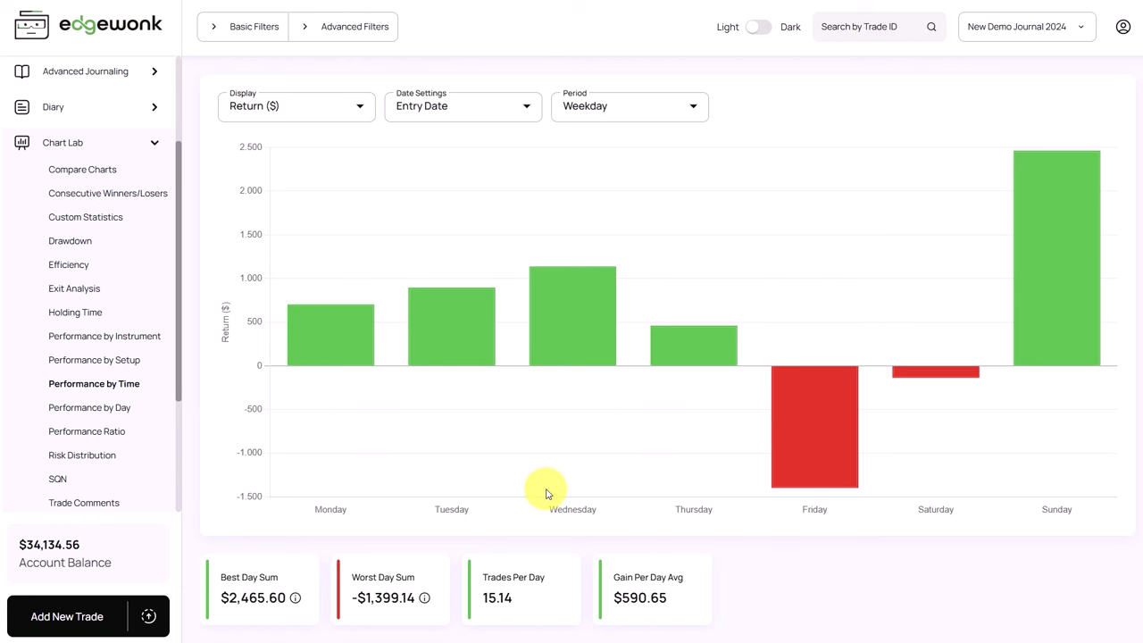
Group Performance by Time by Hour of Day, then show Performance by Setup sorted by value.
click(625, 103)
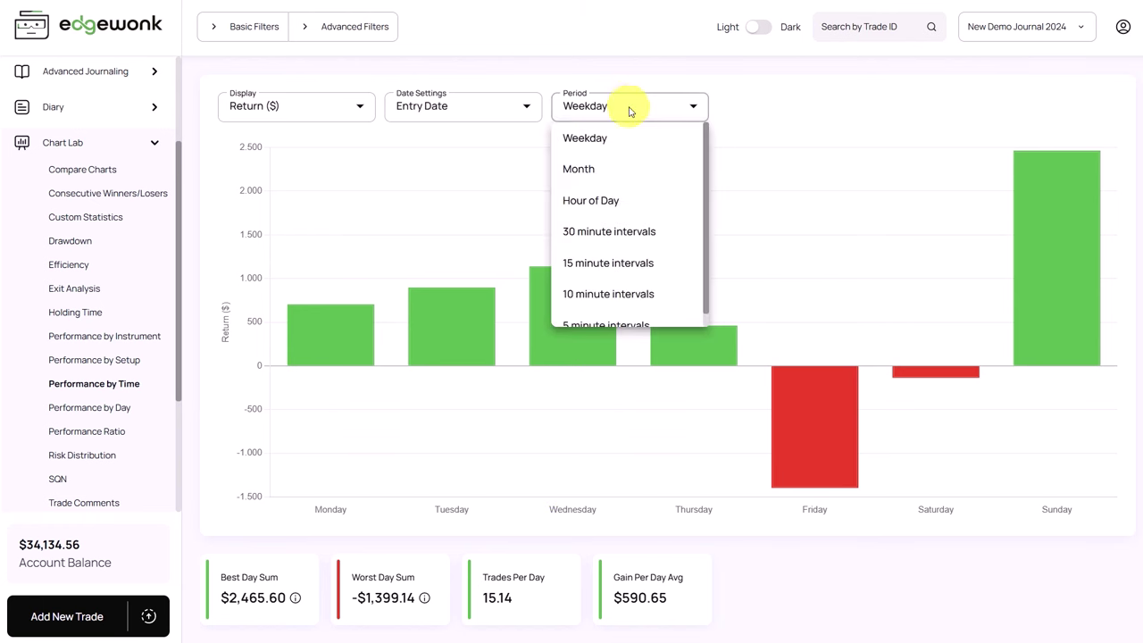
click(622, 208)
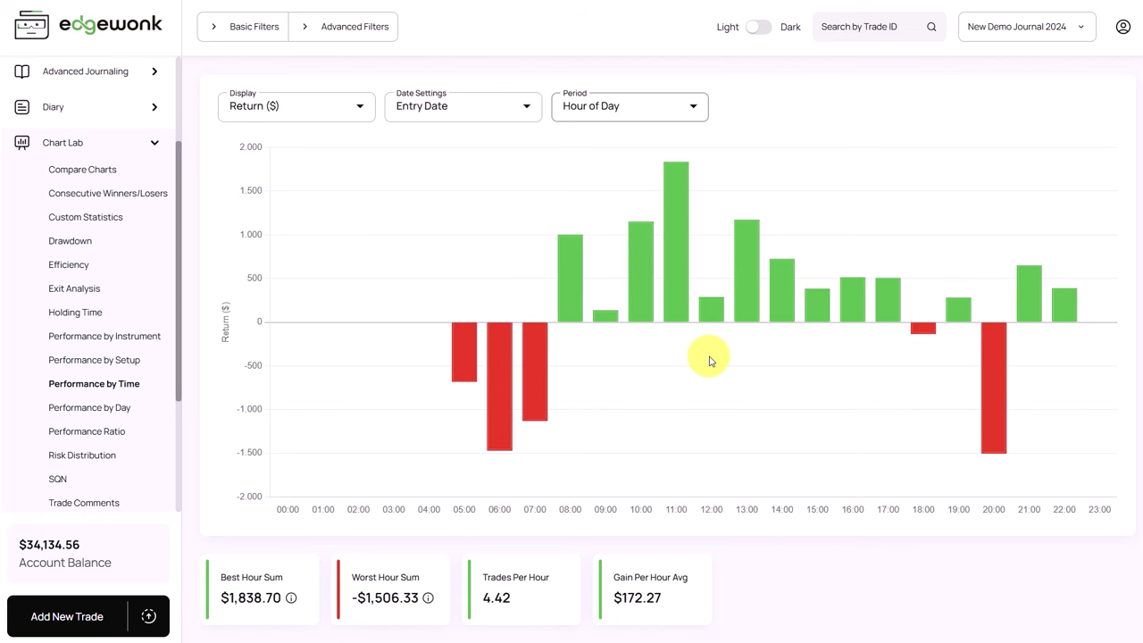
click(143, 359)
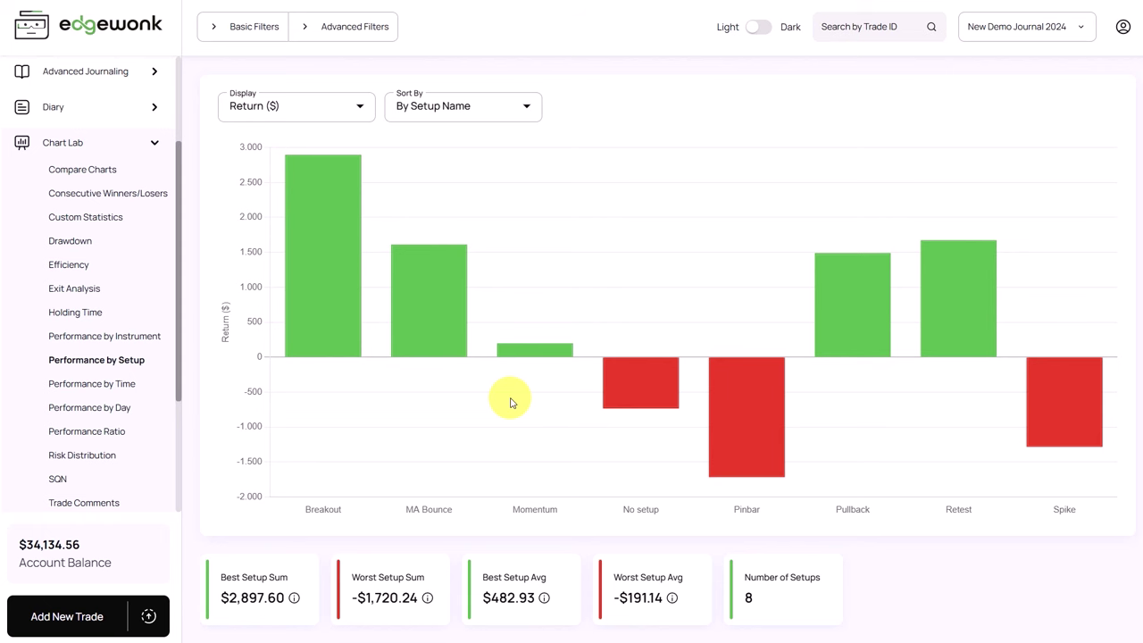
mouse_move(750, 432)
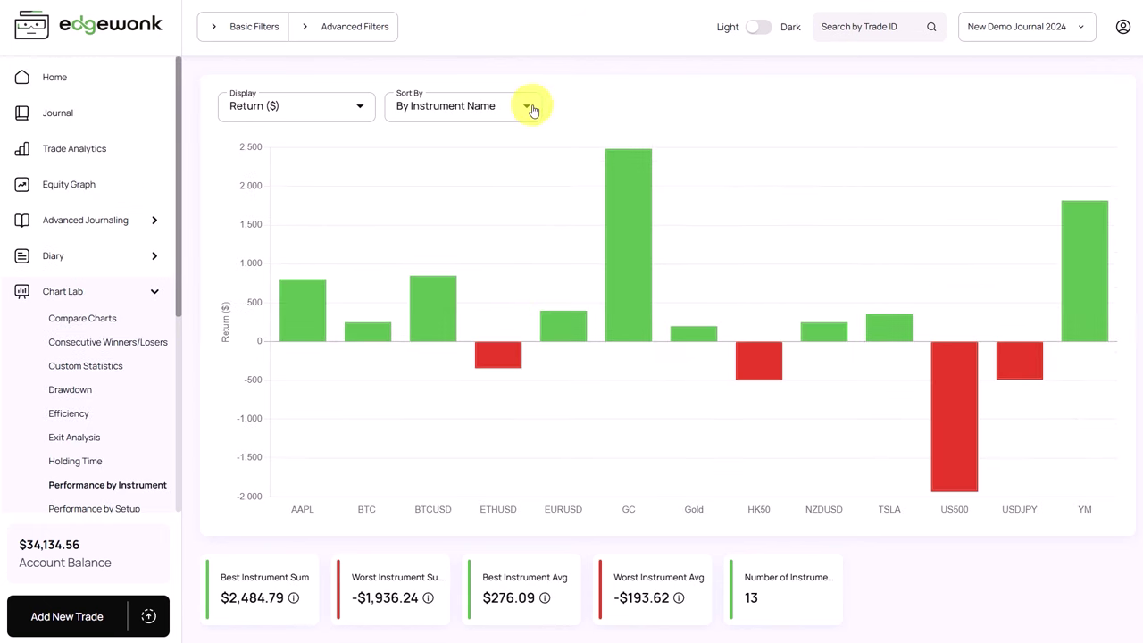
click(532, 109)
click(456, 166)
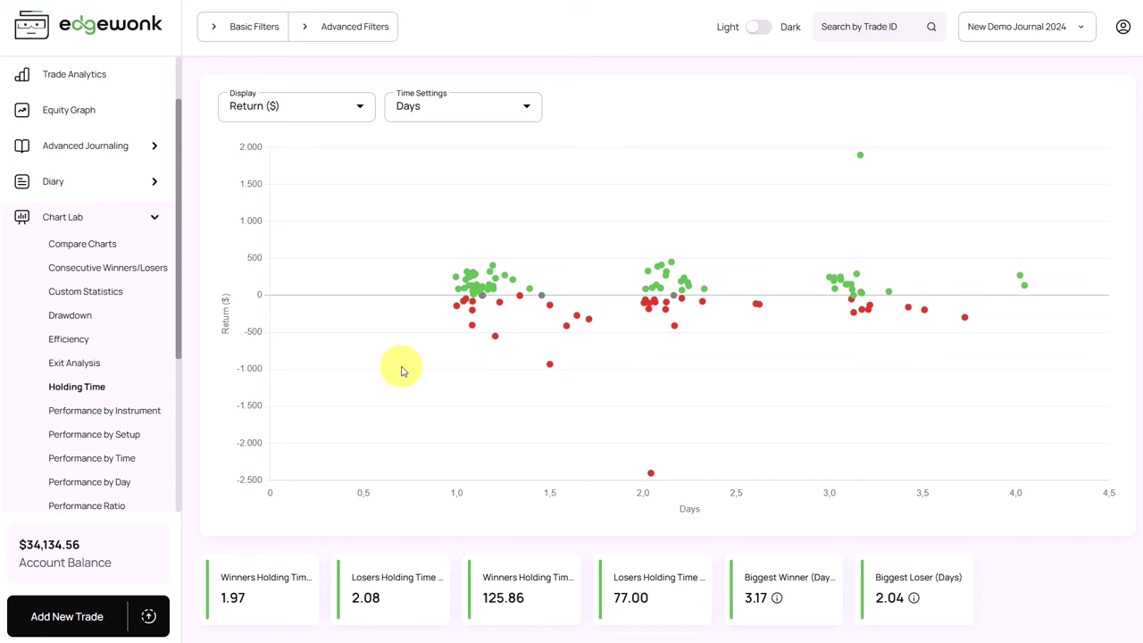
Open the Equity Graph and view its Basic Filters.
scroll(80, 184, up, 2)
click(75, 184)
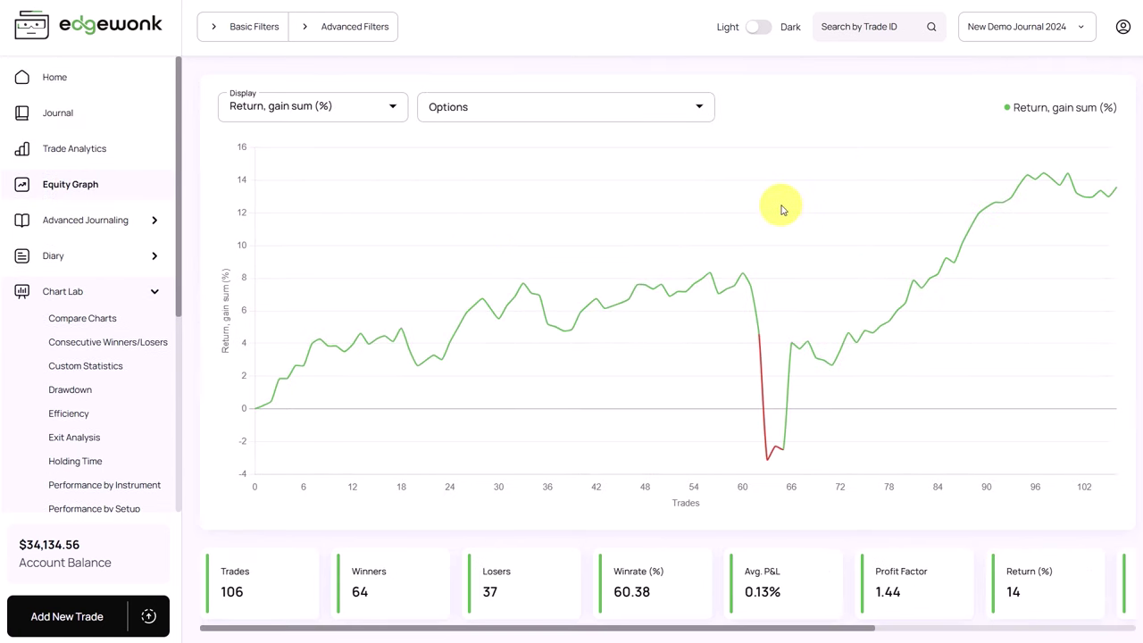
click(254, 30)
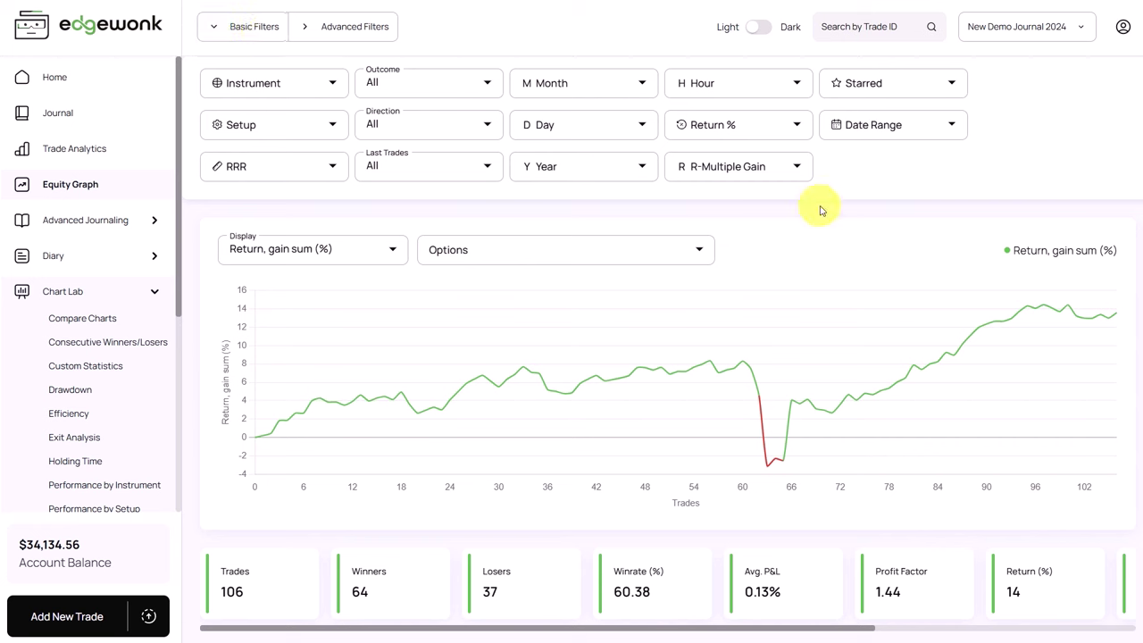
scroll(115, 179, down, 3)
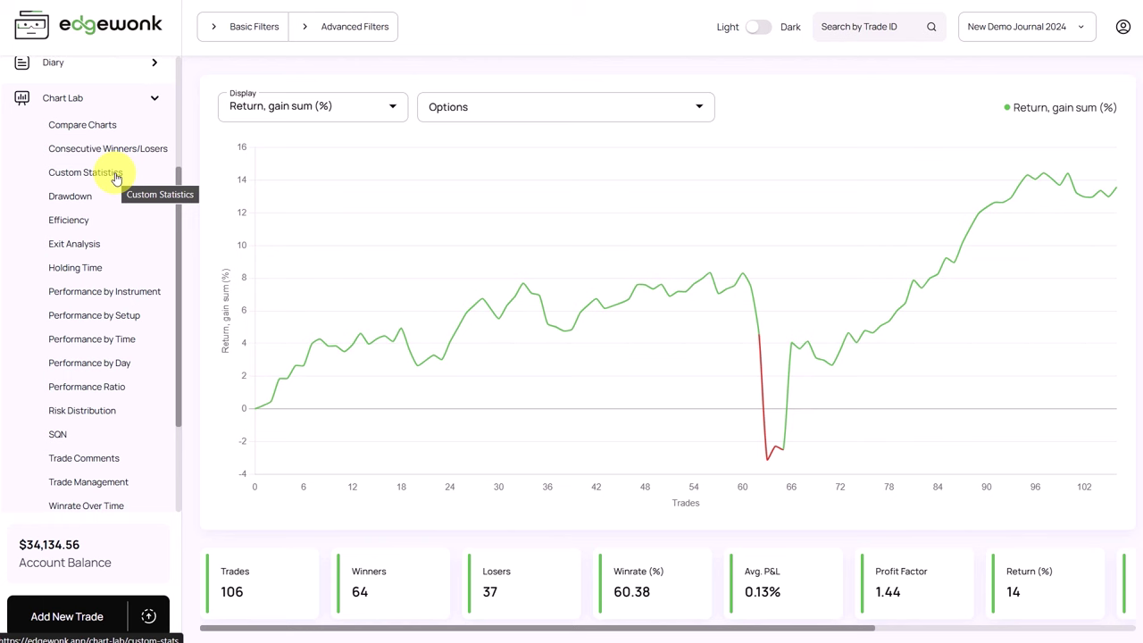
Open Custom Statistics, browse its categories keeping Timeframe, and expand Advanced Journaling.
click(116, 178)
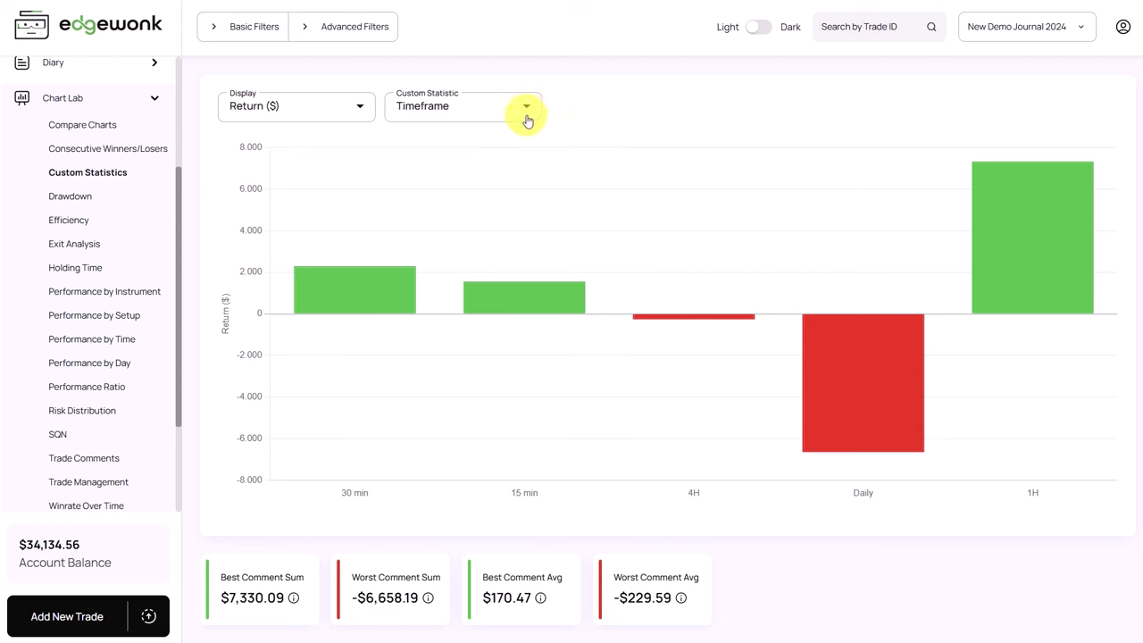
click(522, 115)
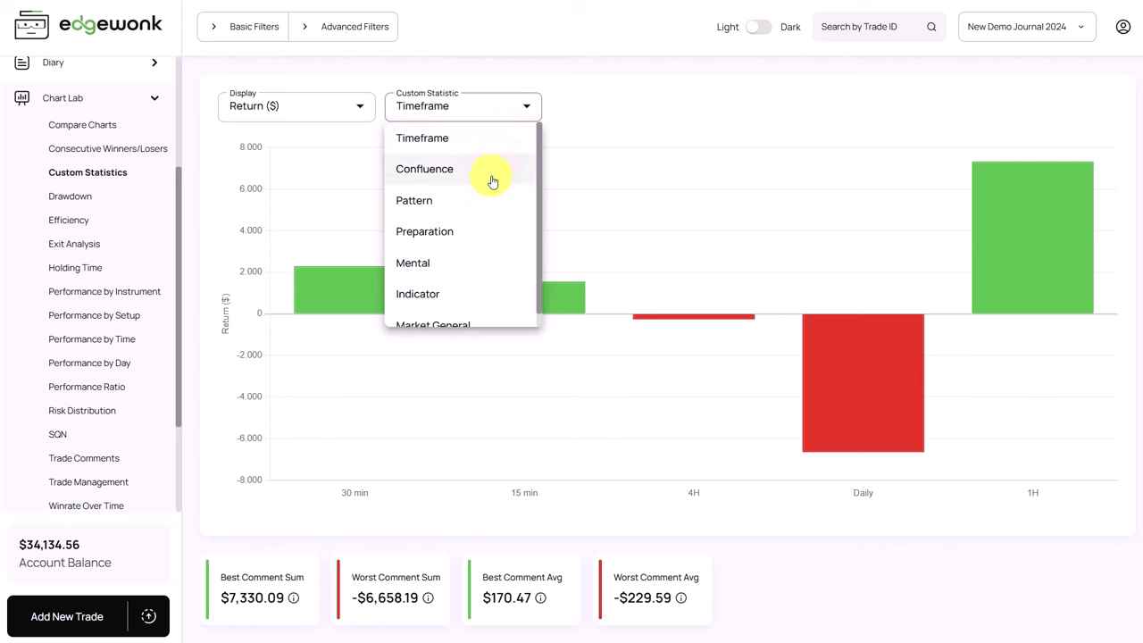
scroll(478, 241, down, 1)
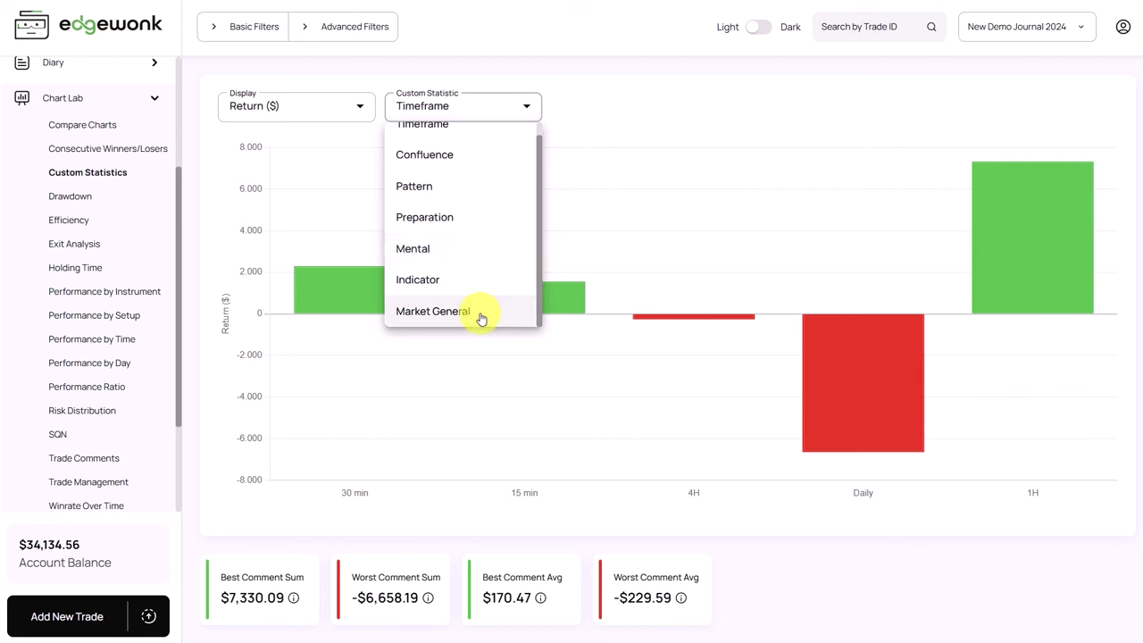
click(649, 119)
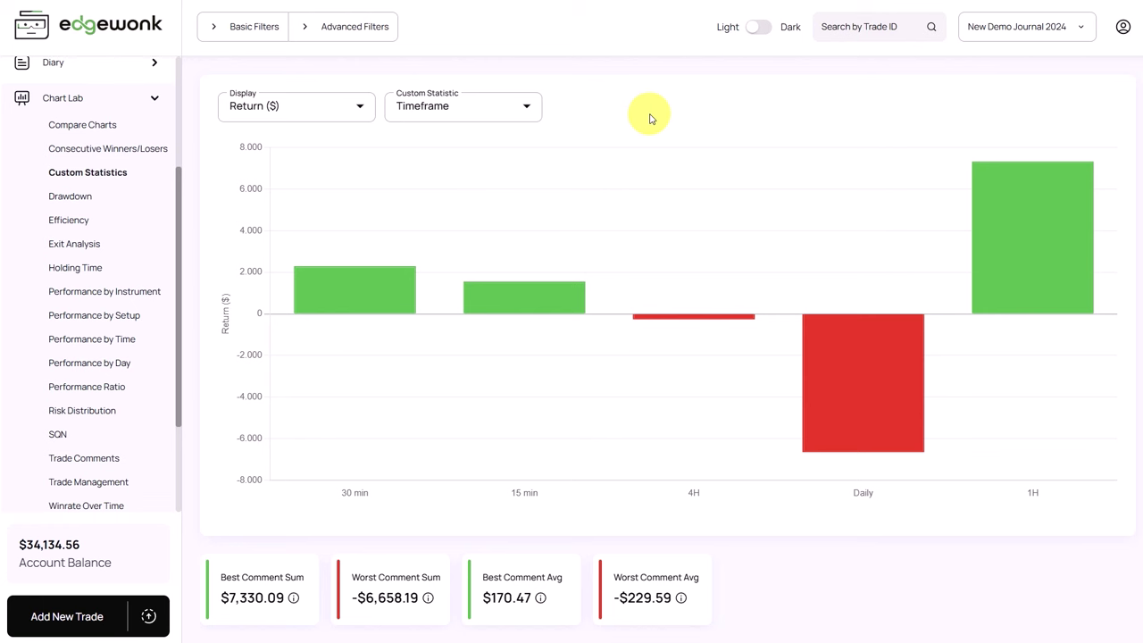
scroll(98, 268, up, 3)
click(130, 222)
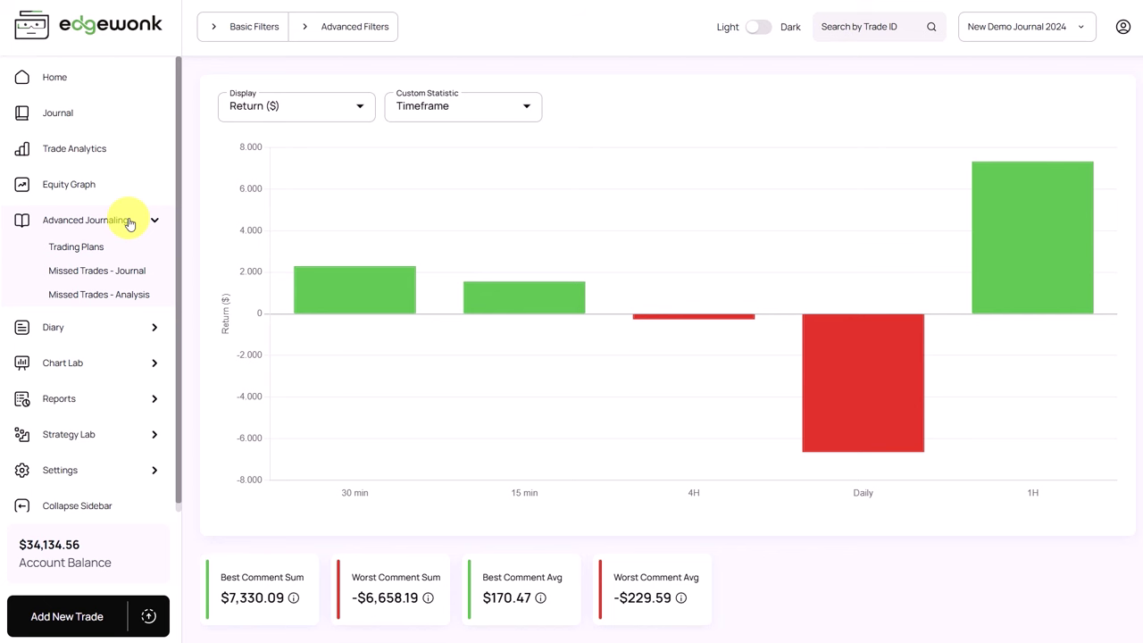
Open the Trading Plans page.
click(74, 247)
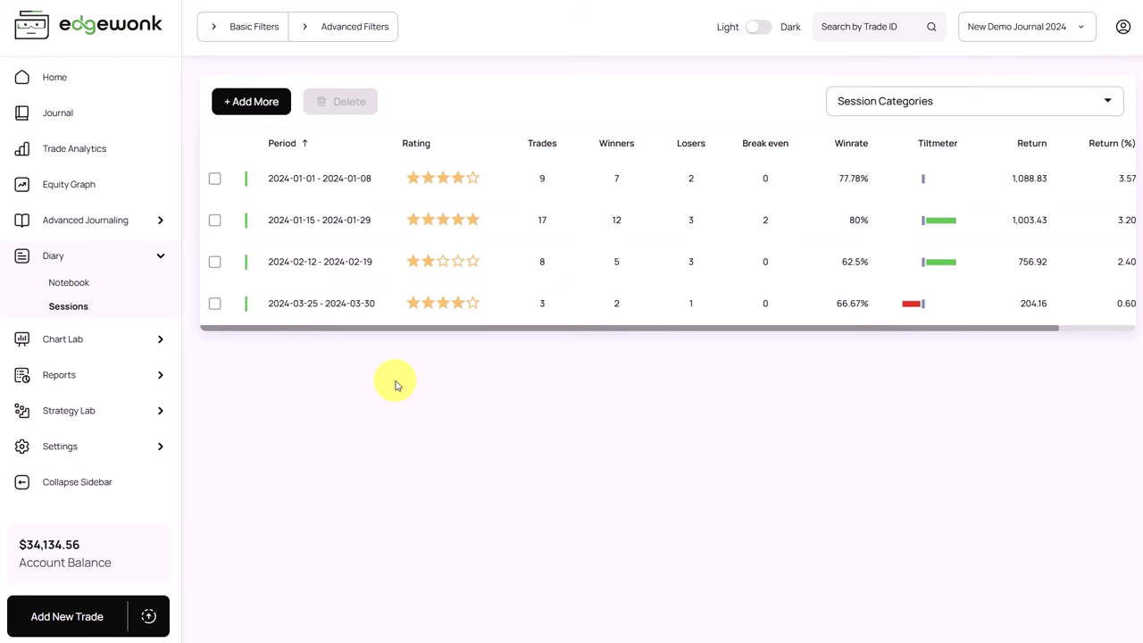
View the 2024-01-15 – 2024-01-29 session's details, then close them unchanged.
click(337, 225)
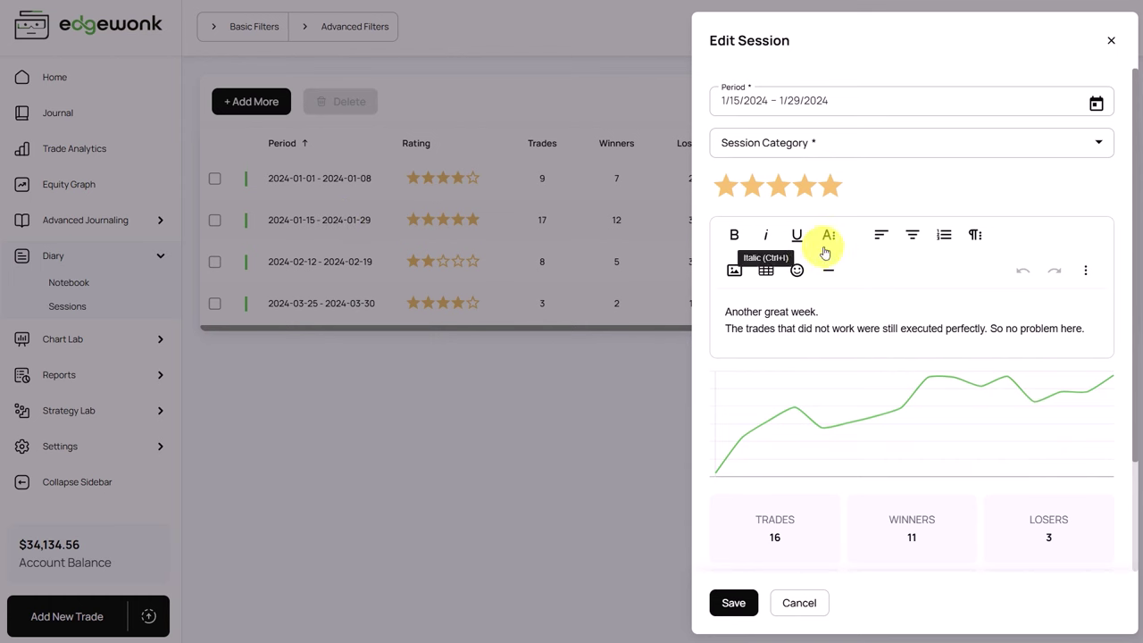
click(652, 261)
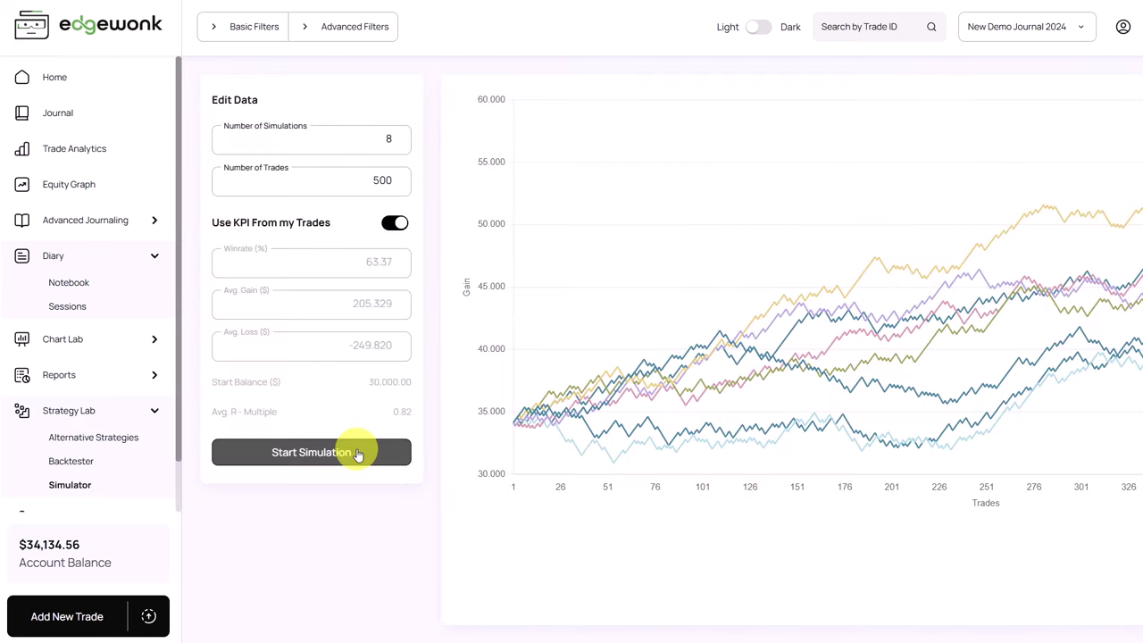
Re-run the simulation seven times to generate fresh equity curves.
click(356, 453)
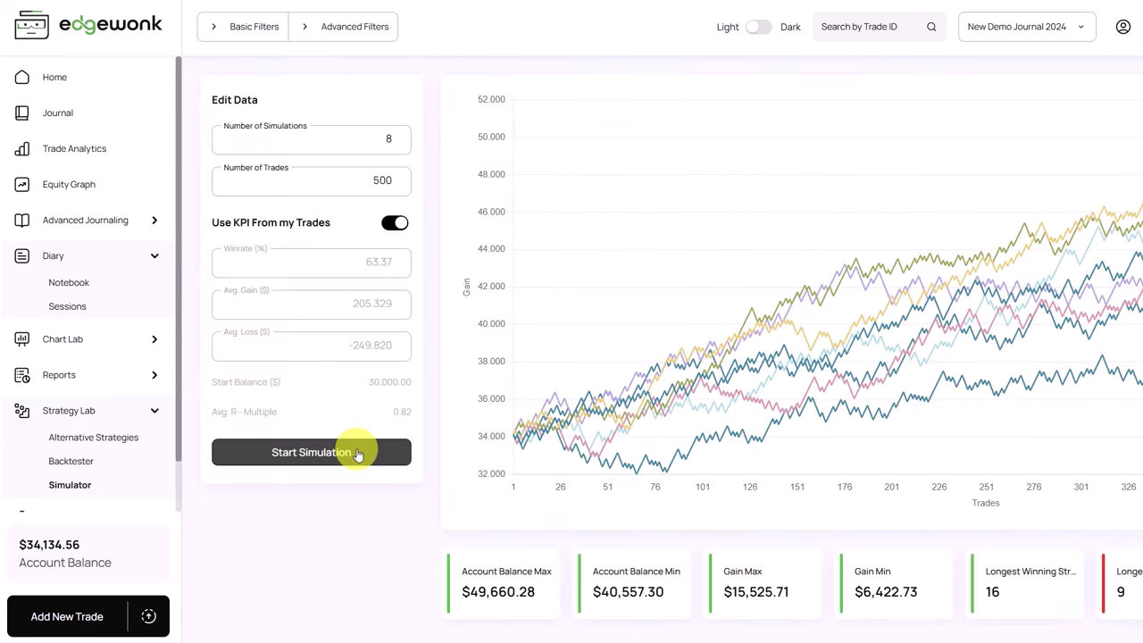
click(356, 452)
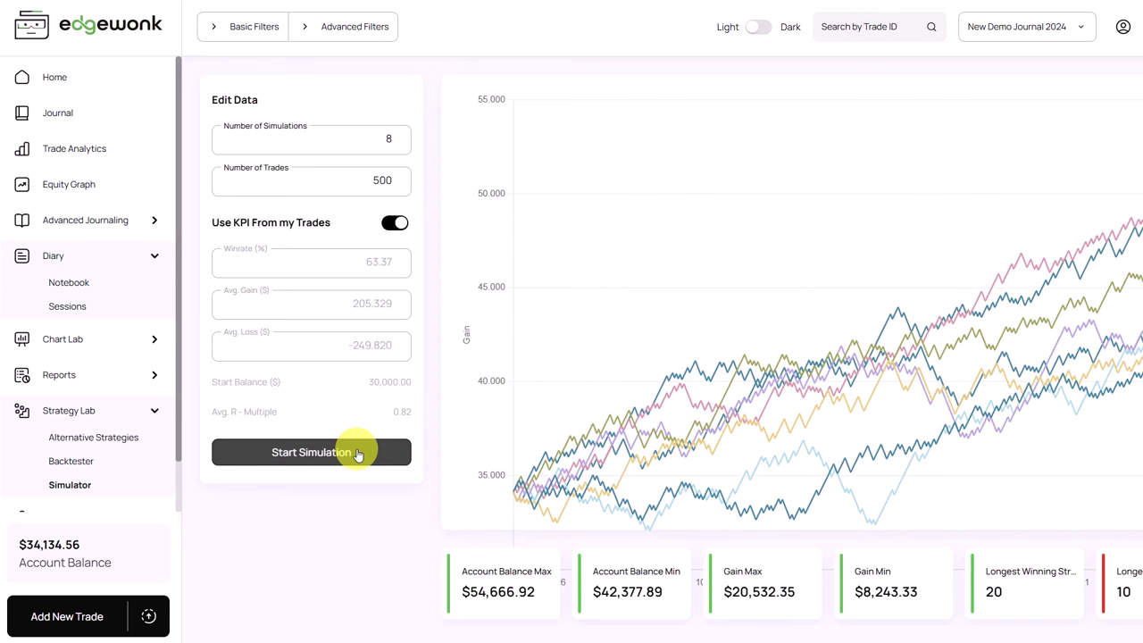
click(356, 452)
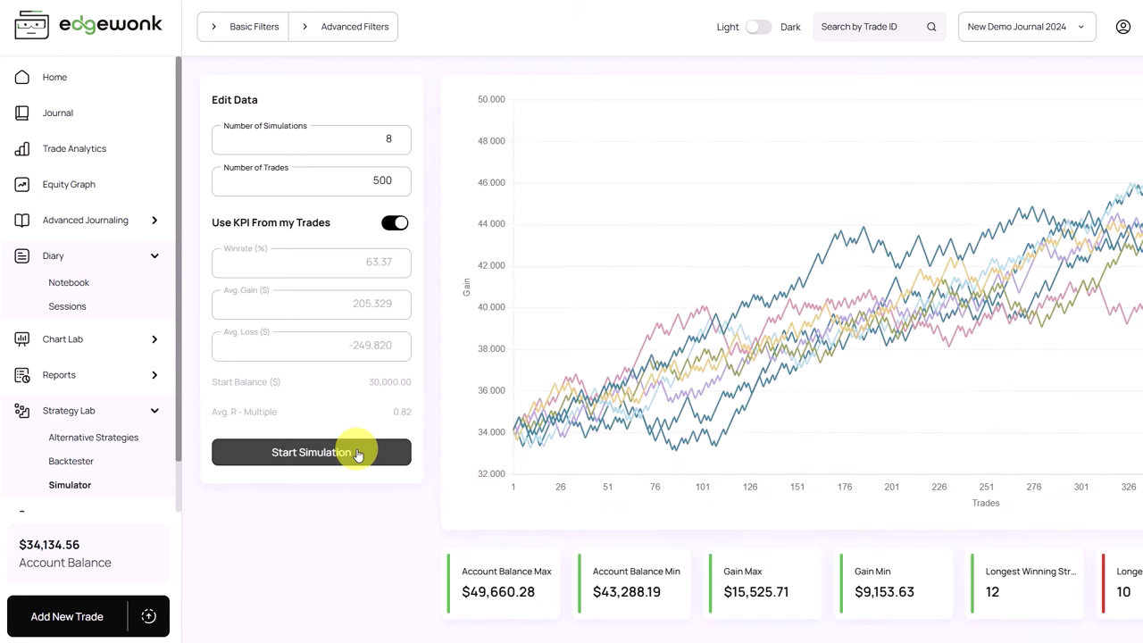
click(356, 453)
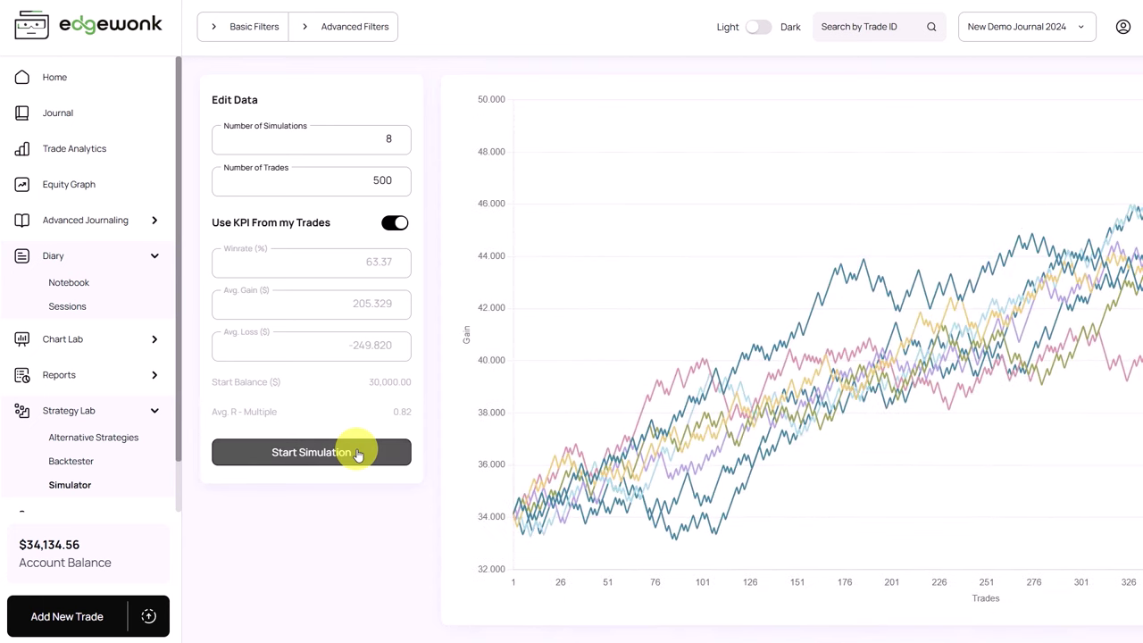
click(356, 453)
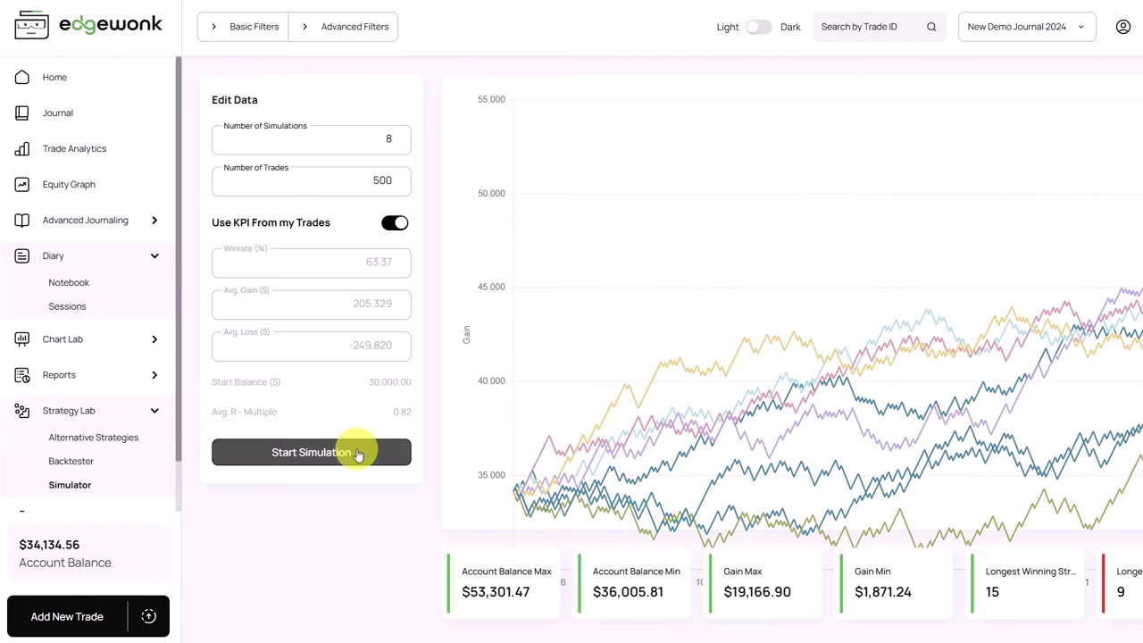
click(356, 452)
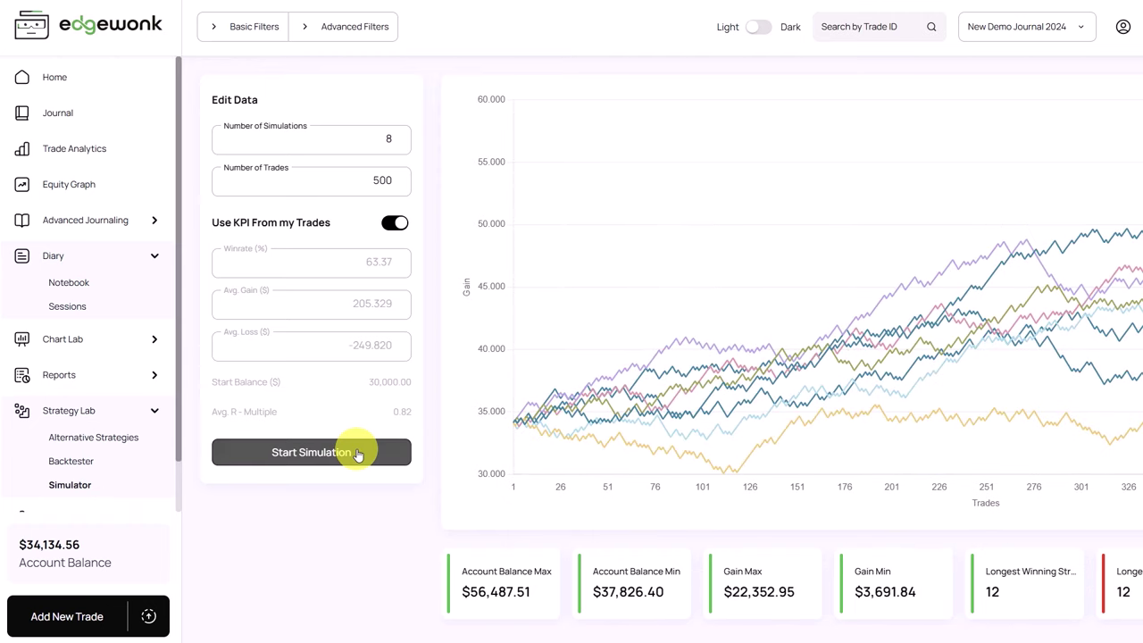
click(357, 453)
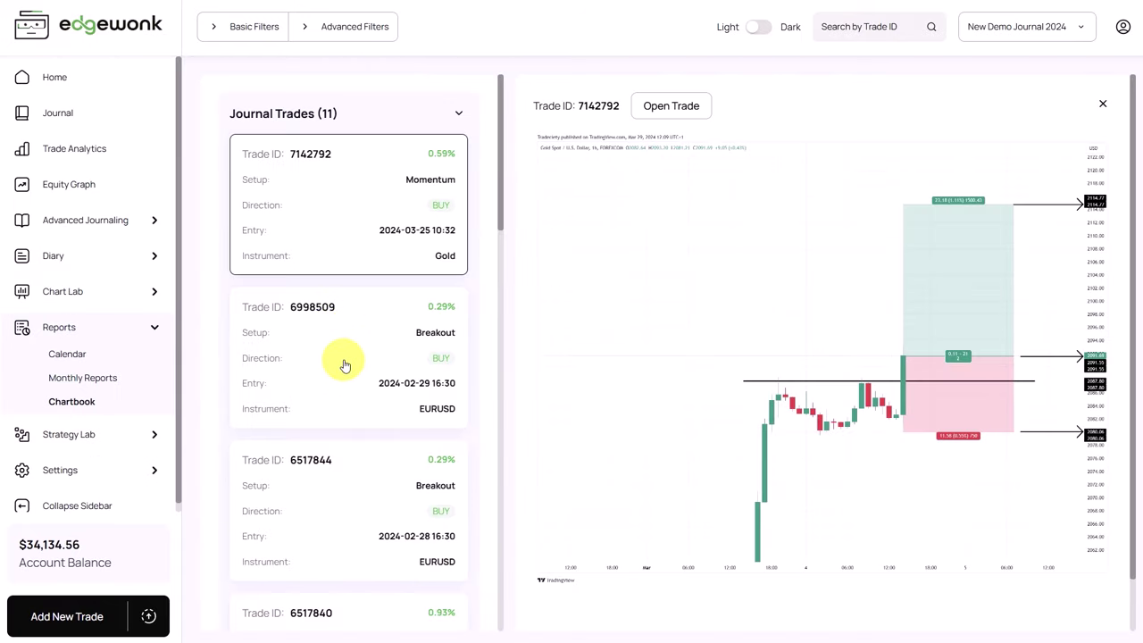
Show the Chartbook chart screenshots for trades 6998509, 6517844 and 6517840, then scroll further down.
click(344, 365)
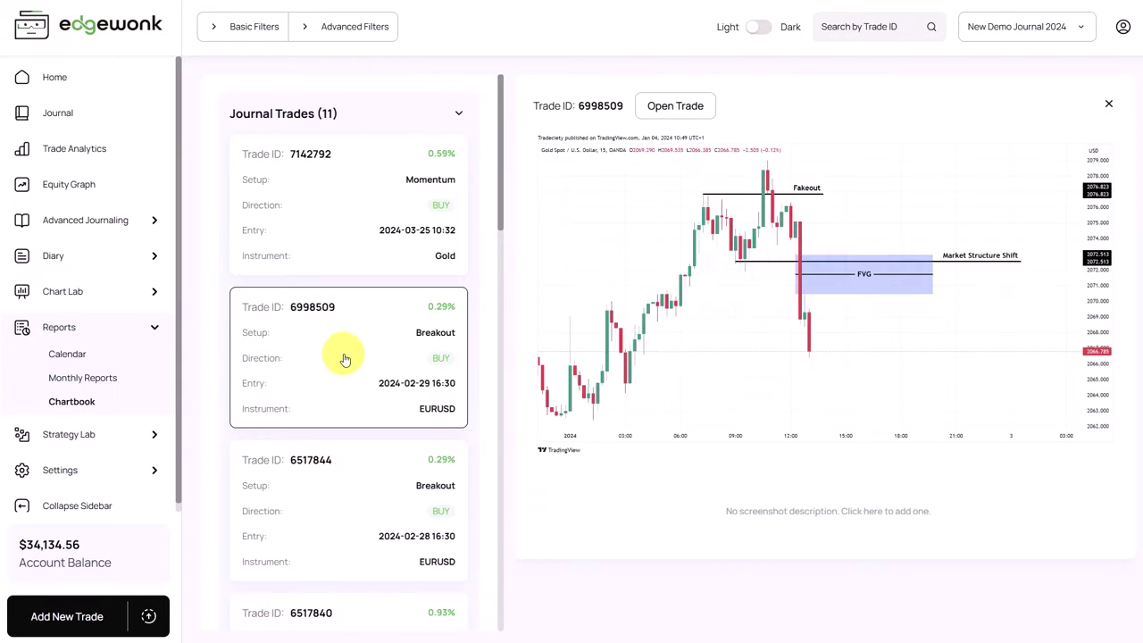
scroll(352, 393, down, 1)
click(362, 417)
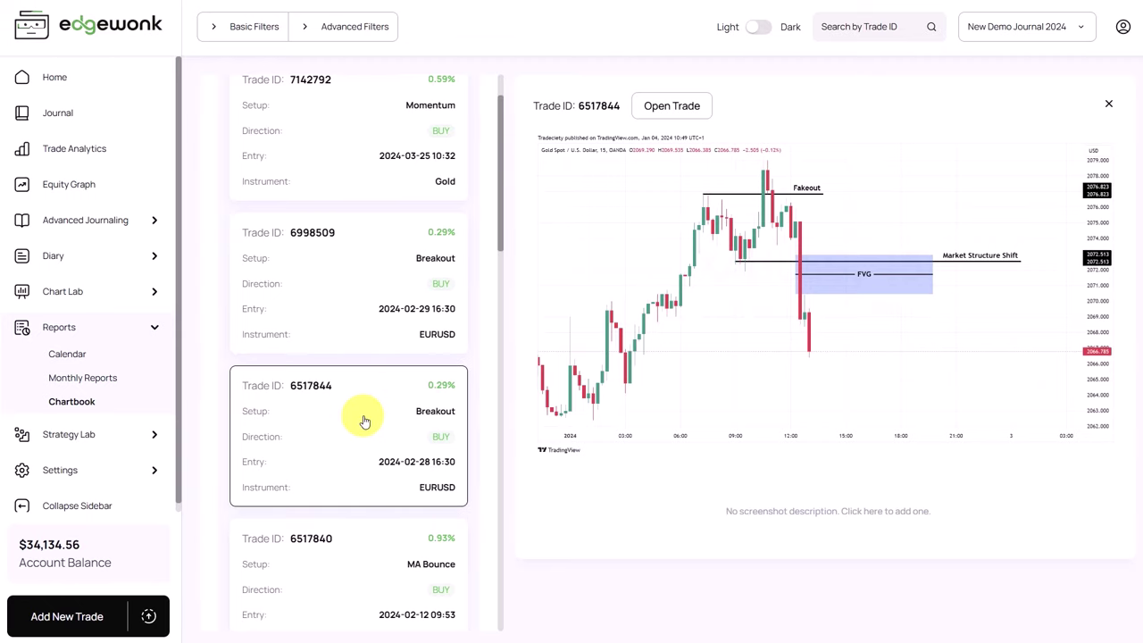
scroll(342, 384, down, 1)
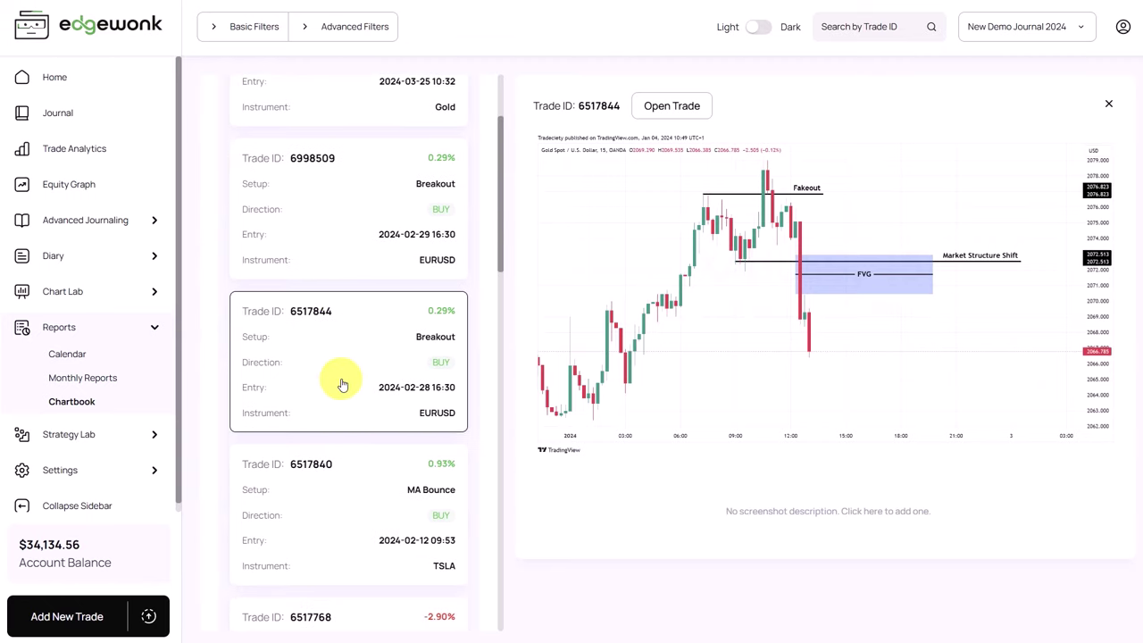
click(352, 476)
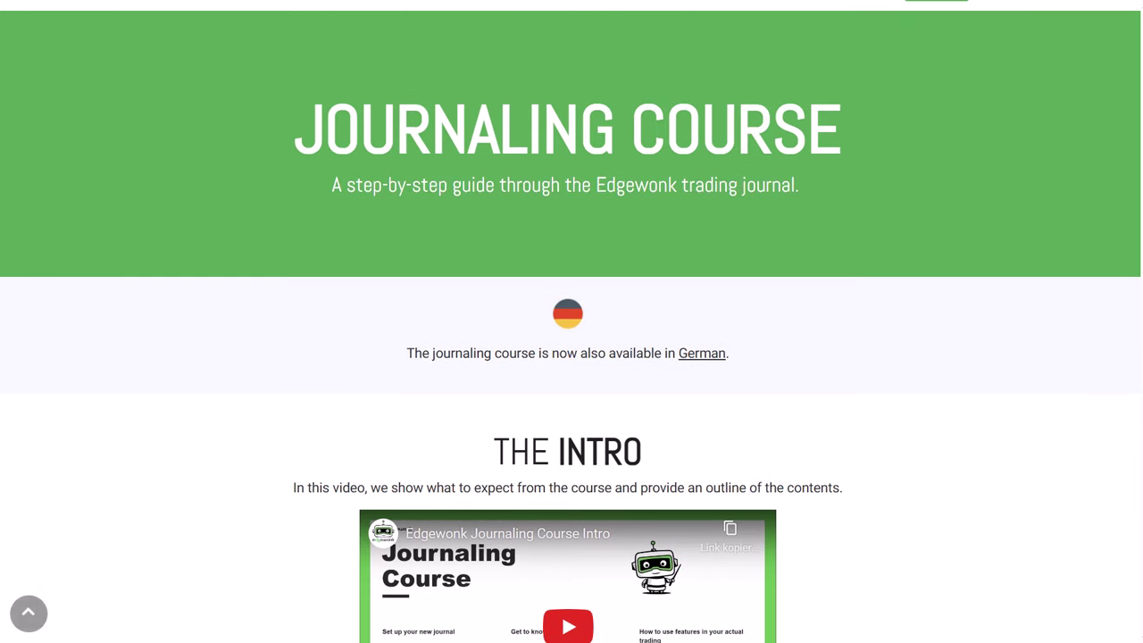
scroll(571, 357, down, 2)
scroll(571, 357, down, 5)
Scroll past the course page's lesson sections and choose Features at the top.
scroll(571, 357, down, 7)
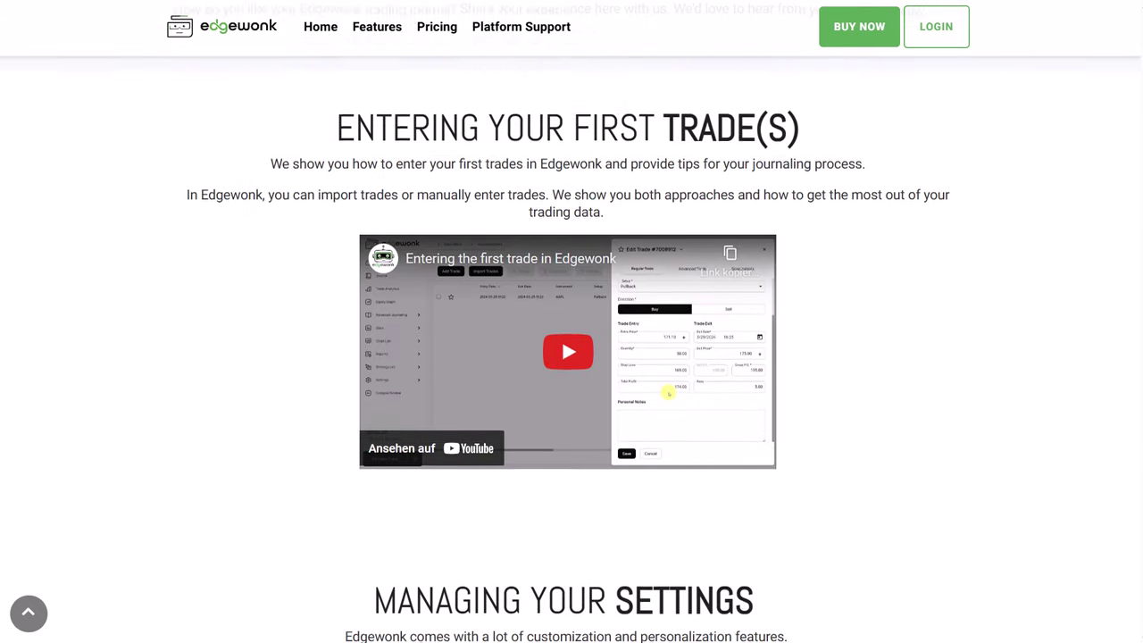
scroll(571, 357, down, 6)
scroll(416, 305, down, 6)
scroll(718, 262, down, 3)
click(377, 26)
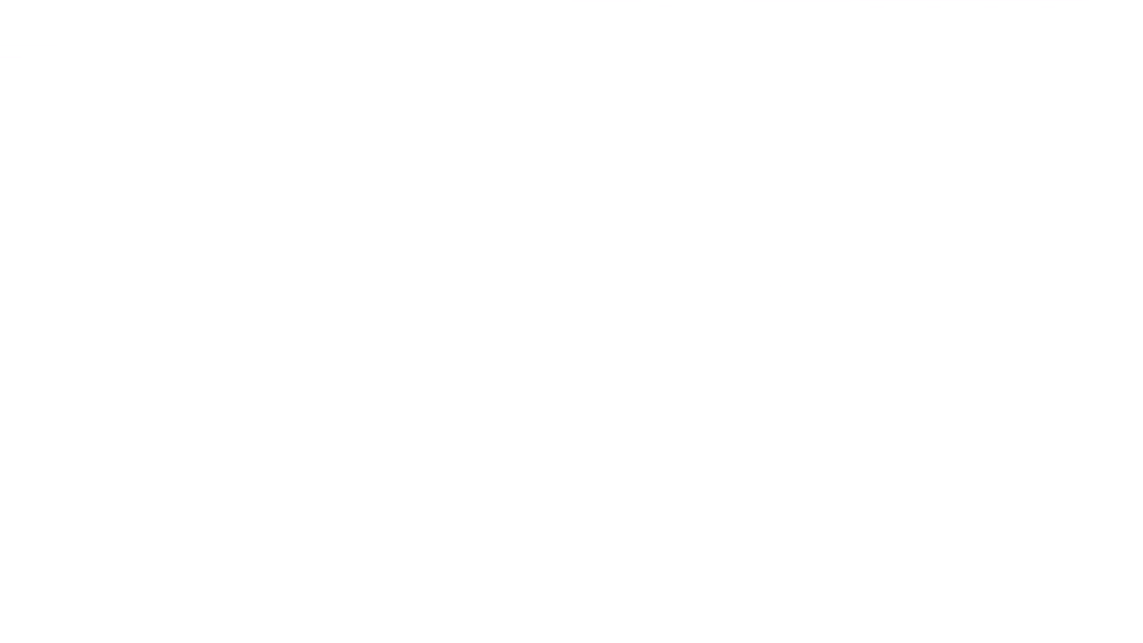